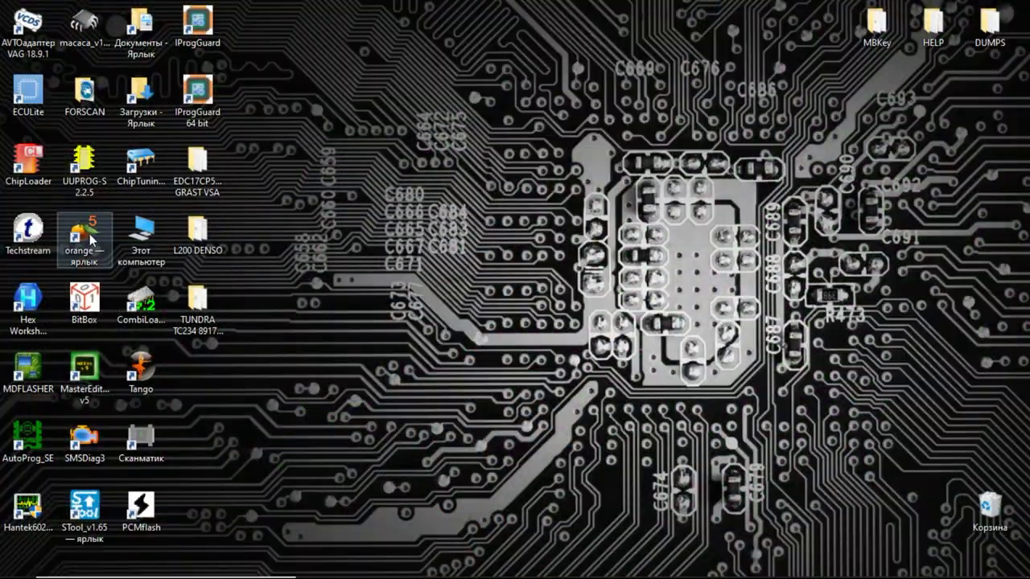
Launch Orange5 and set the chip type to Infineon SAK-TC234, filtering the chip list by TC
double_click(80, 233)
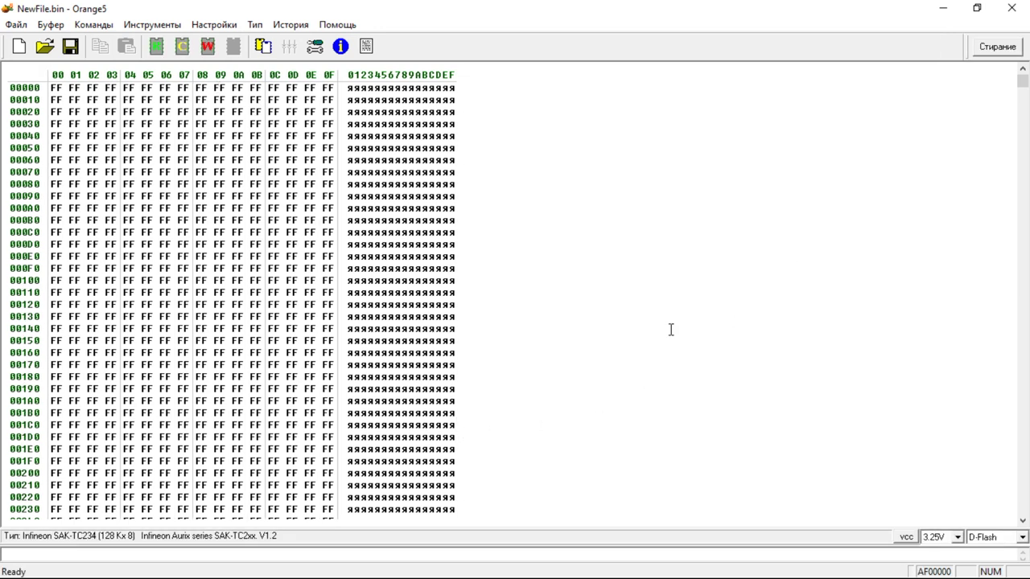
left_click(262, 46)
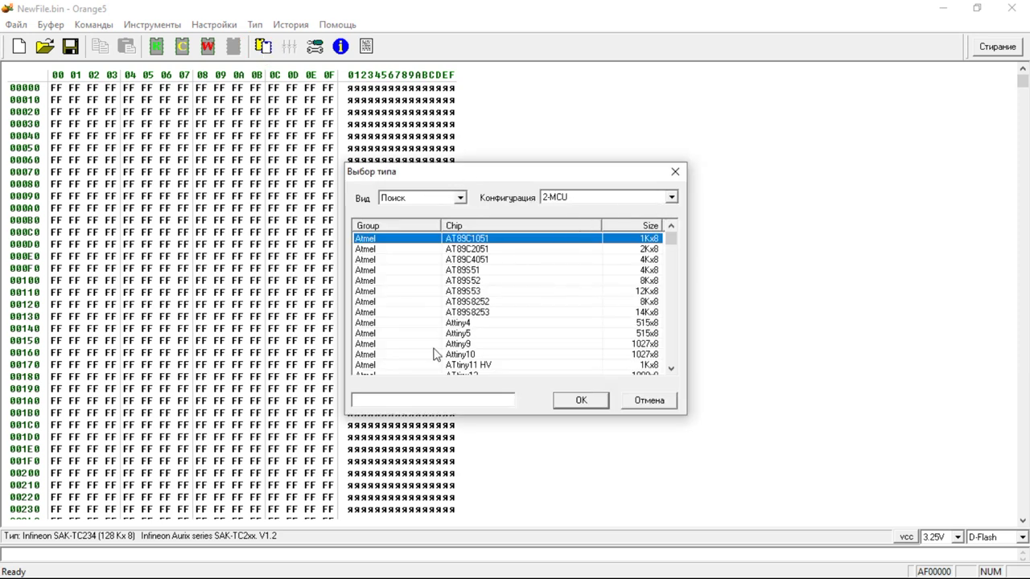
left_click(413, 400)
type("T")
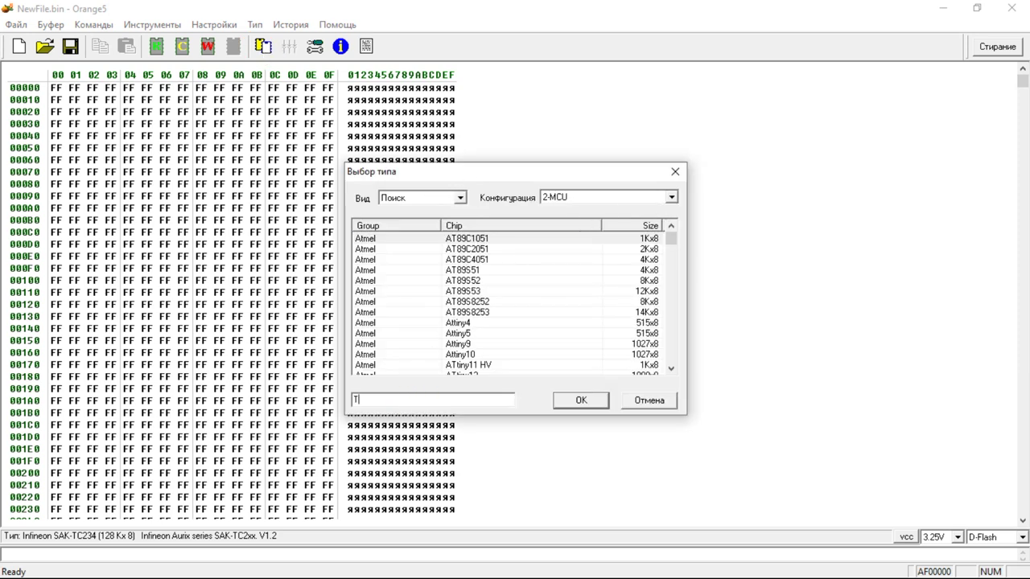
type("C")
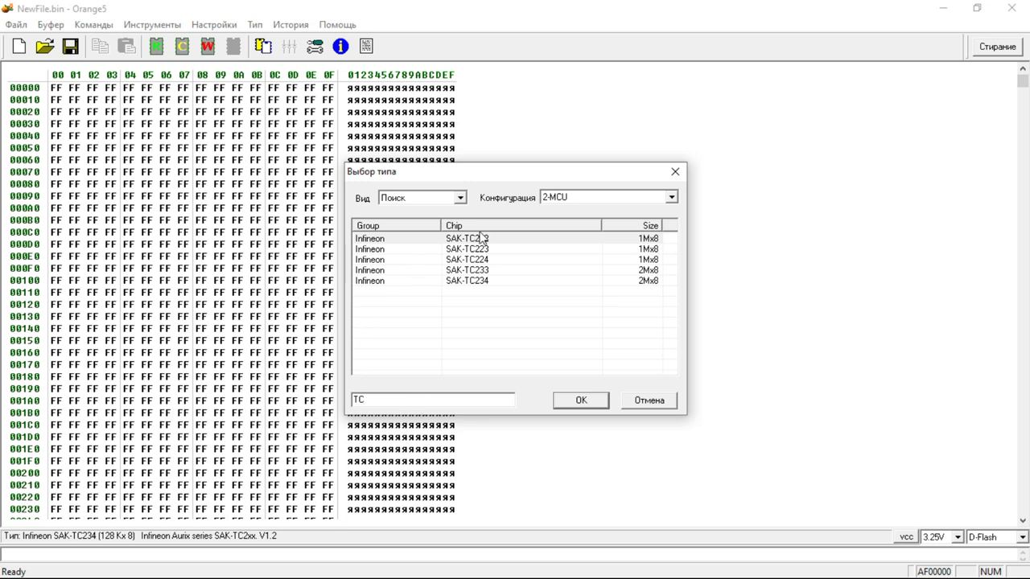
double_click(485, 281)
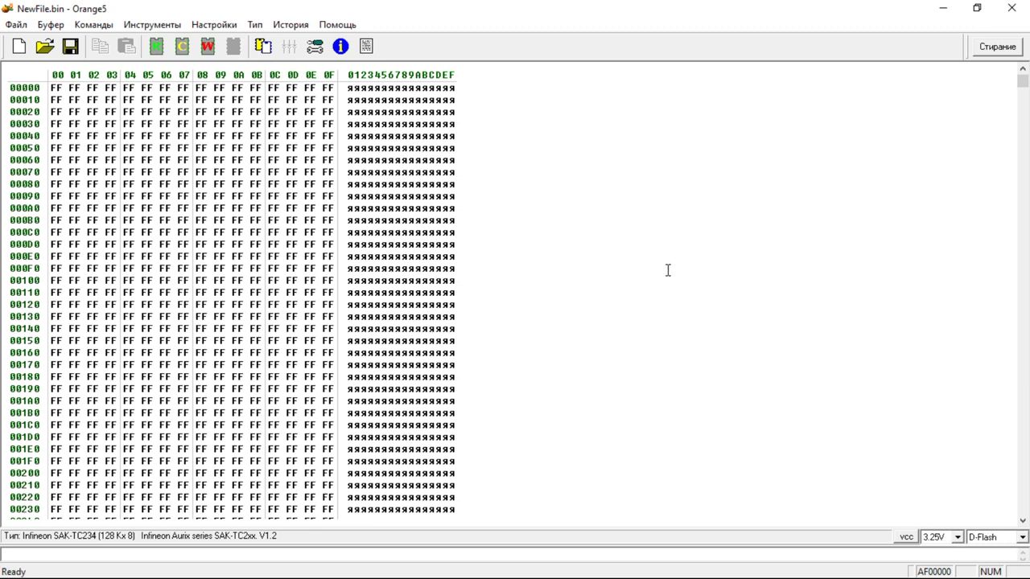
Read the chip's D-Flash into the buffer and save the dump as D-Flash_crash
left_click(155, 51)
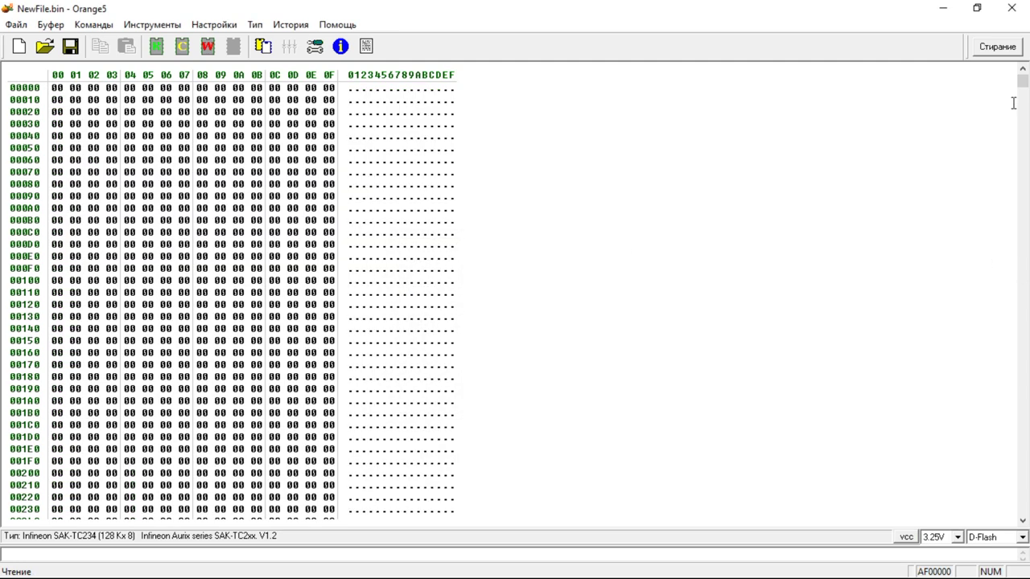
mouse_move(1023, 82)
left_mouse_down()
mouse_move(1023, 342)
mouse_move(1023, 80)
left_mouse_up()
left_click(16, 24)
left_click(78, 97)
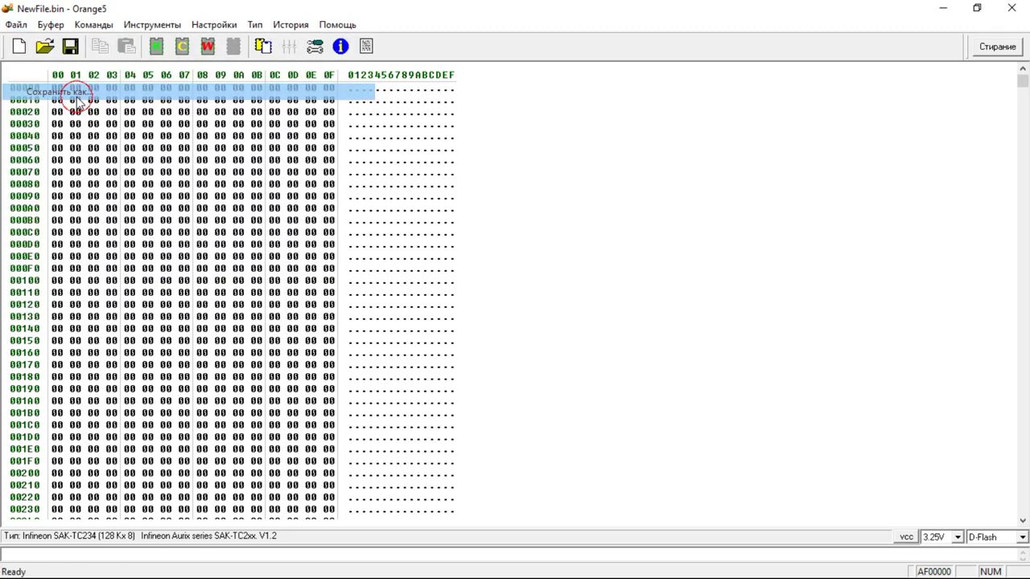
type("D-Flash_crash")
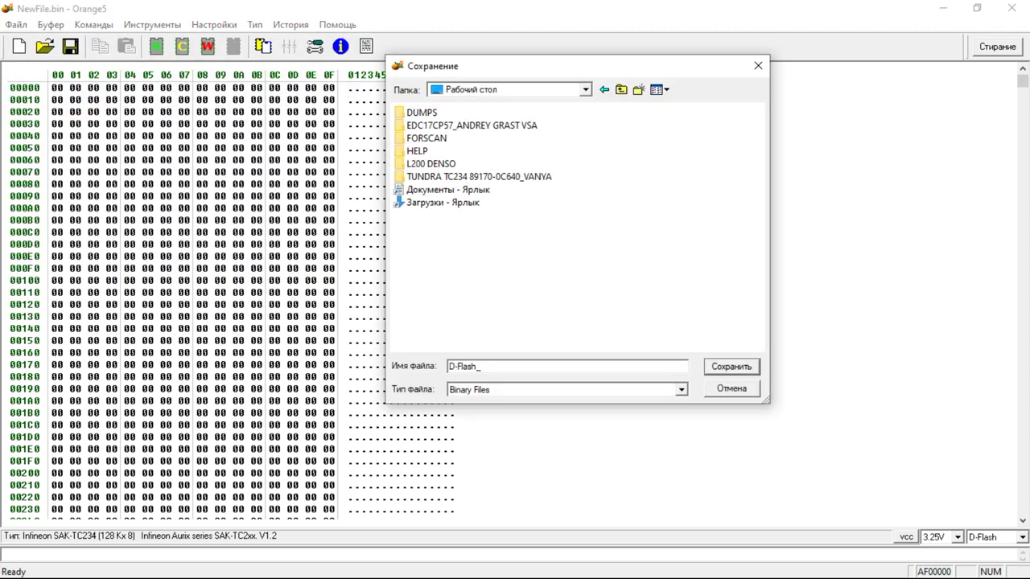
left_click(746, 368)
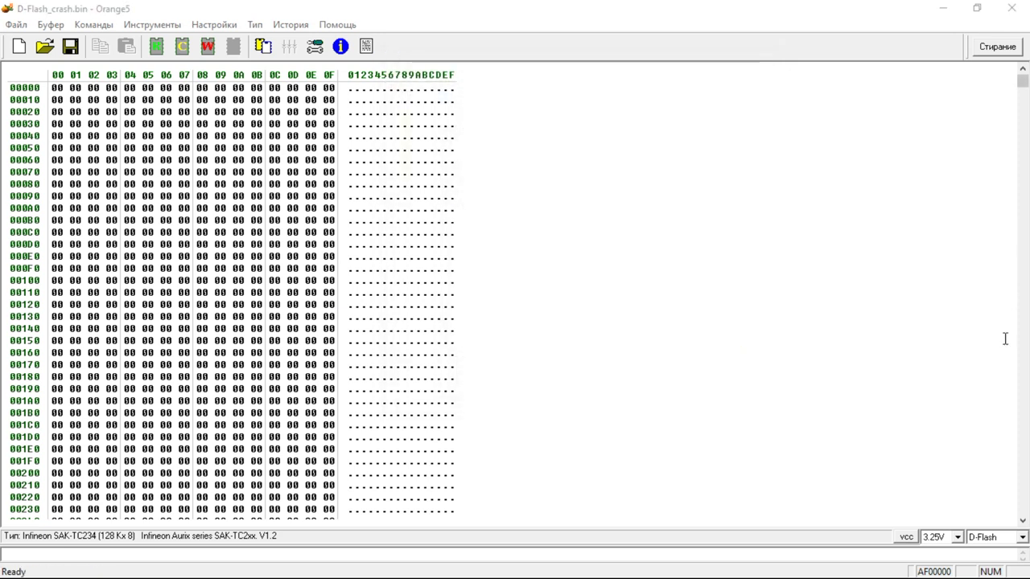
Switch the memory area to P-Flash and return it to D-Flash
left_click(1006, 536)
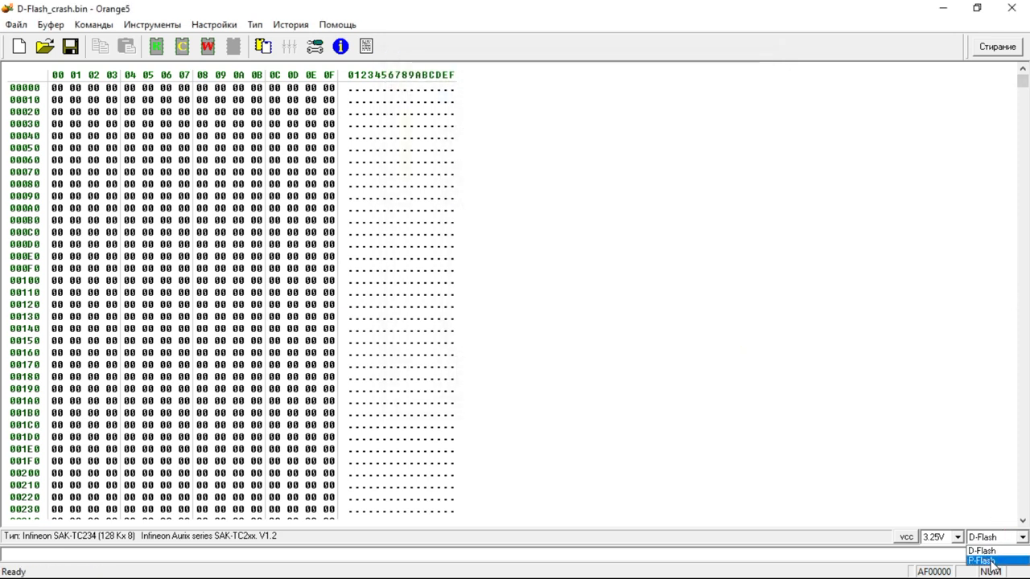
left_click(980, 559)
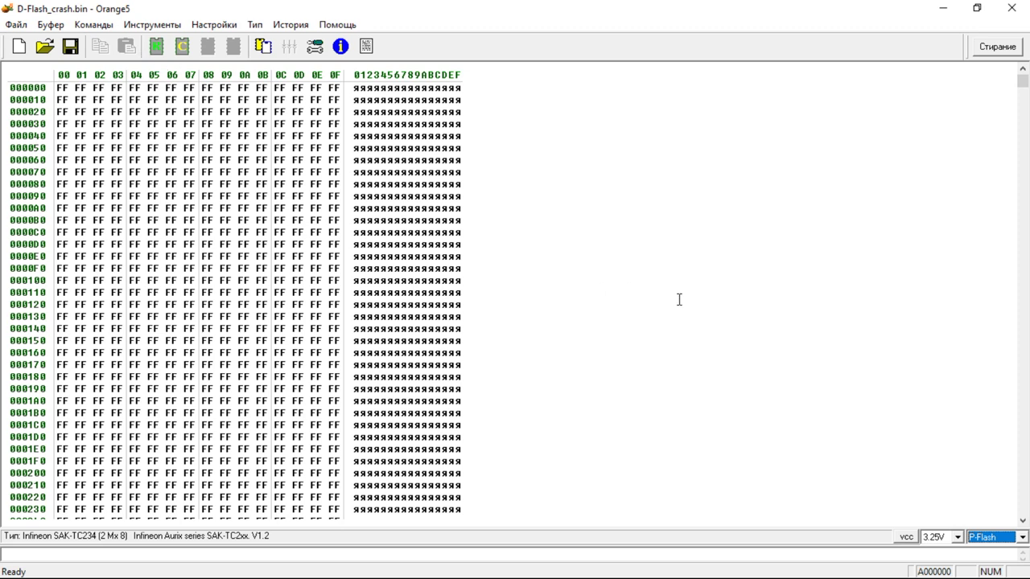
left_click(1022, 536)
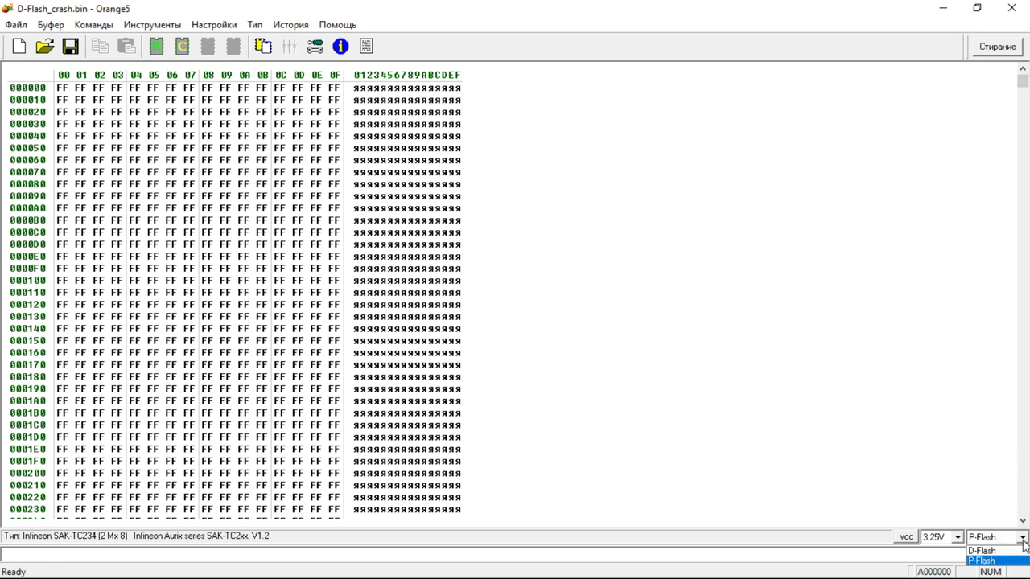
left_click(1010, 550)
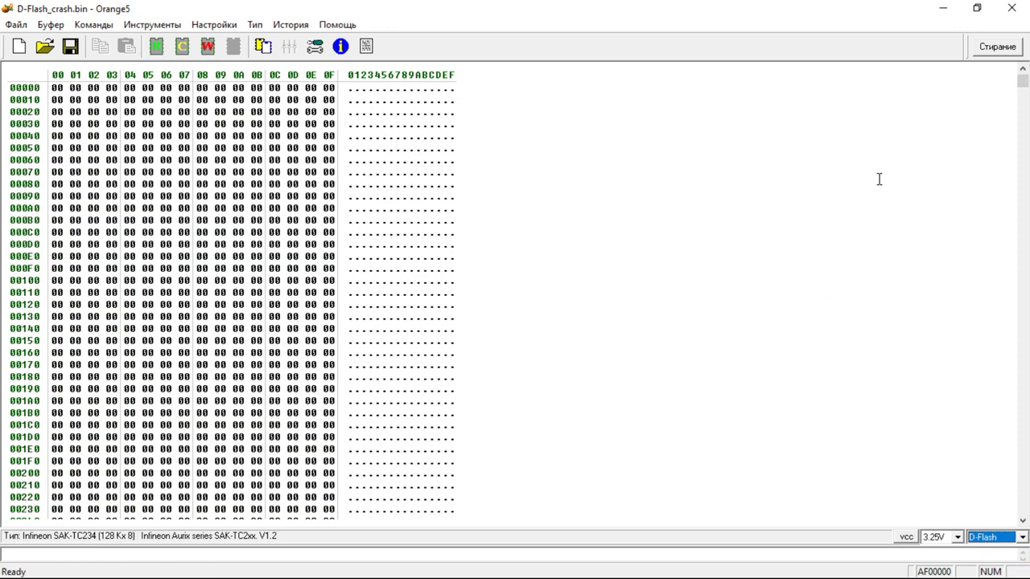
Switch to the HEXguru site in Yandex Browser and open its SRS Airbag calculator
left_click(942, 8)
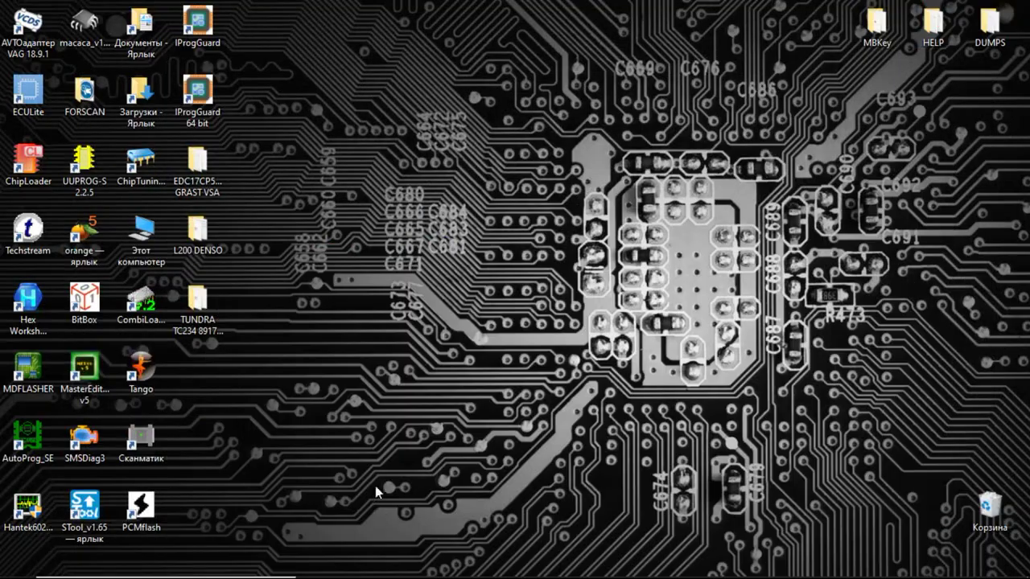
left_click(387, 568)
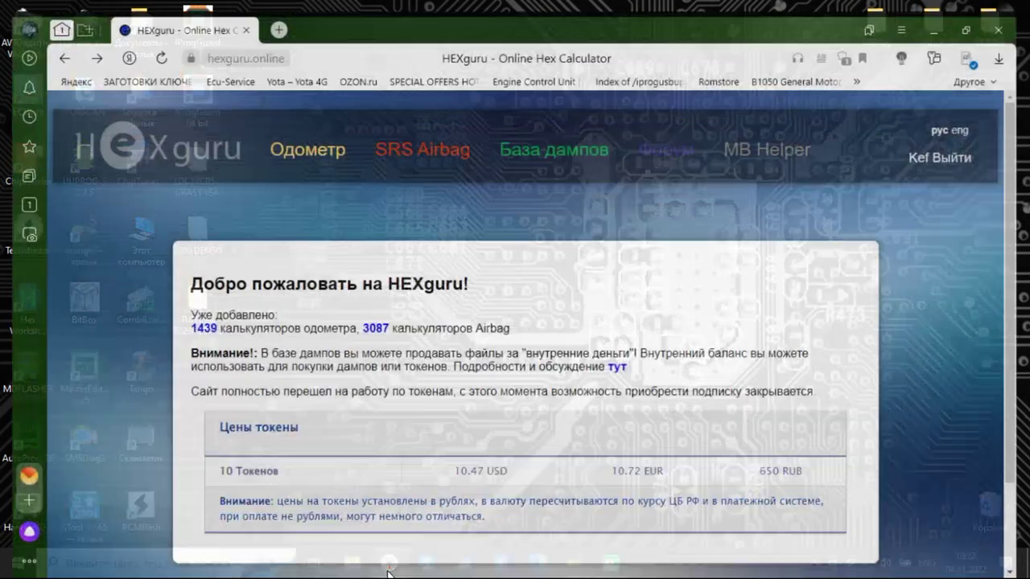
scroll(493, 374, "down", 3)
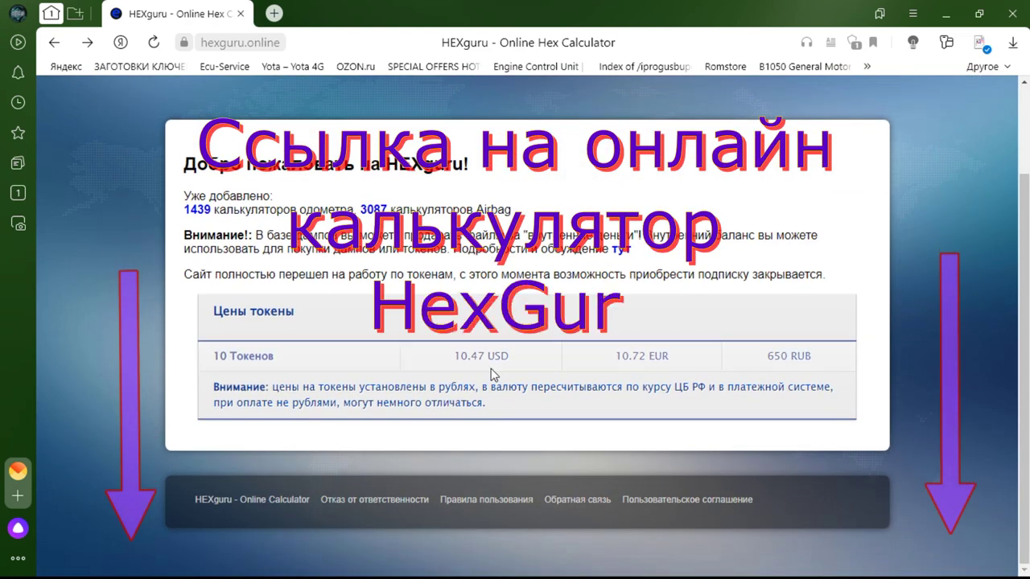
scroll(605, 221, "up", 2)
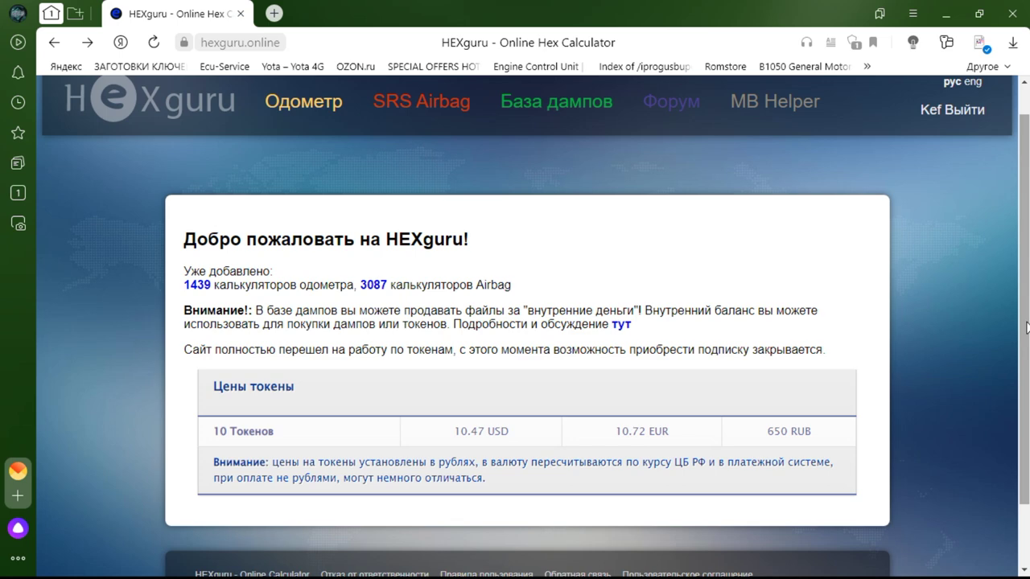
left_click_drag(1027, 326, 1027, 290)
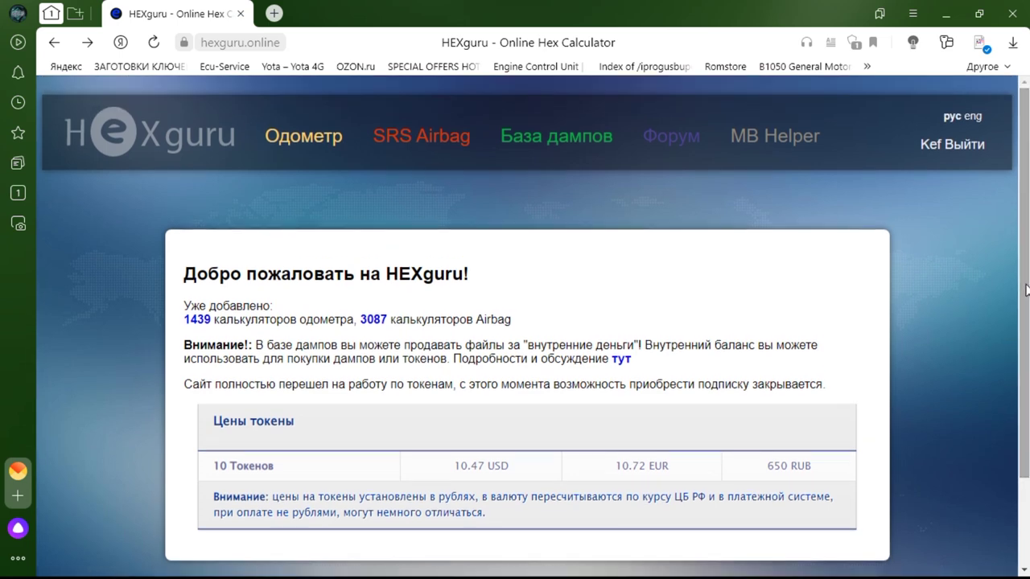
left_click_drag(1026, 289, 1026, 370)
scroll(1026, 370, "up", 3)
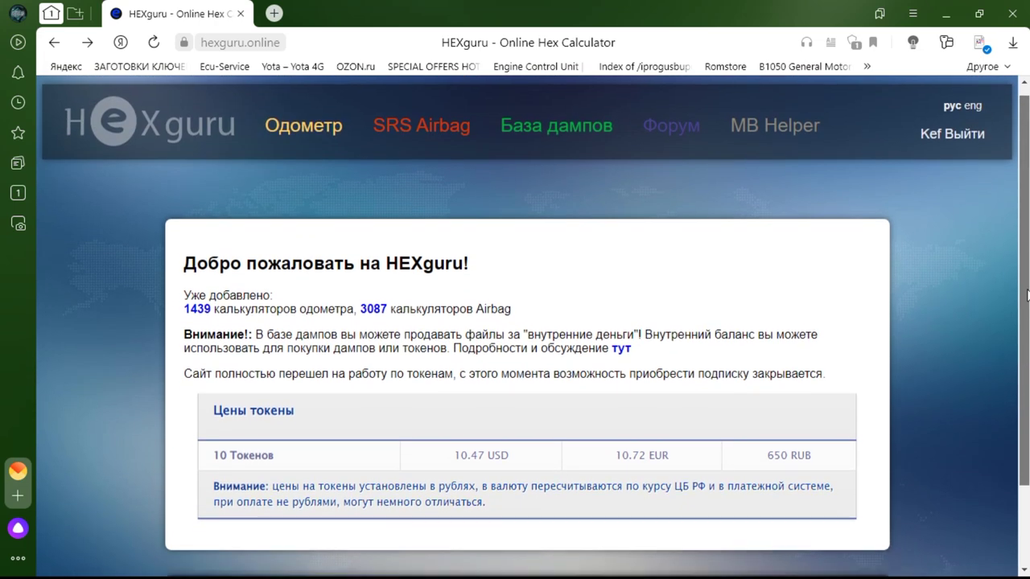
left_click(427, 131)
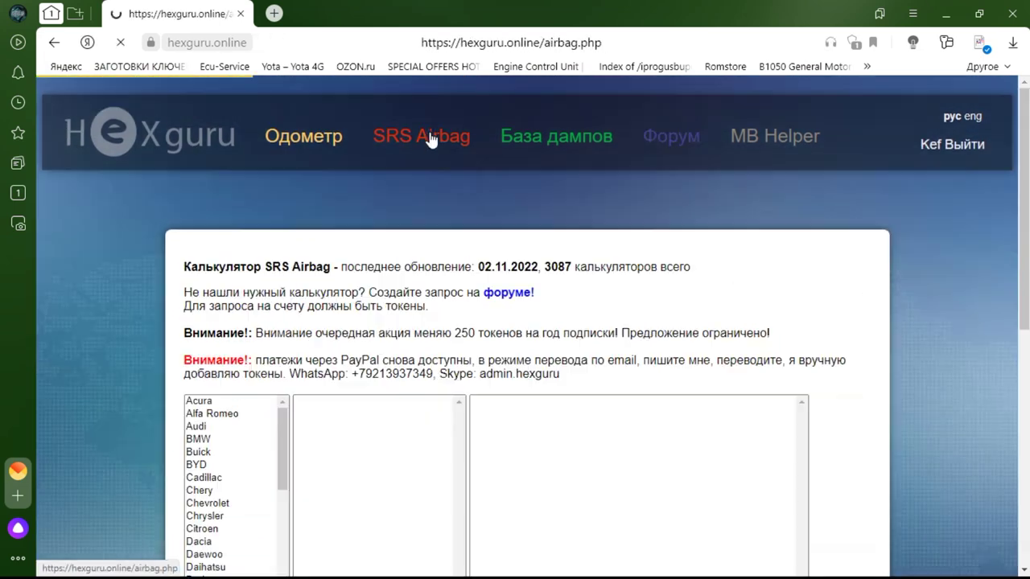
Choose the calculator for Toyota Tundra, airbag module 89170-0C640 - TC234
scroll(403, 324, "down", 4)
left_click_drag(284, 159, 284, 338)
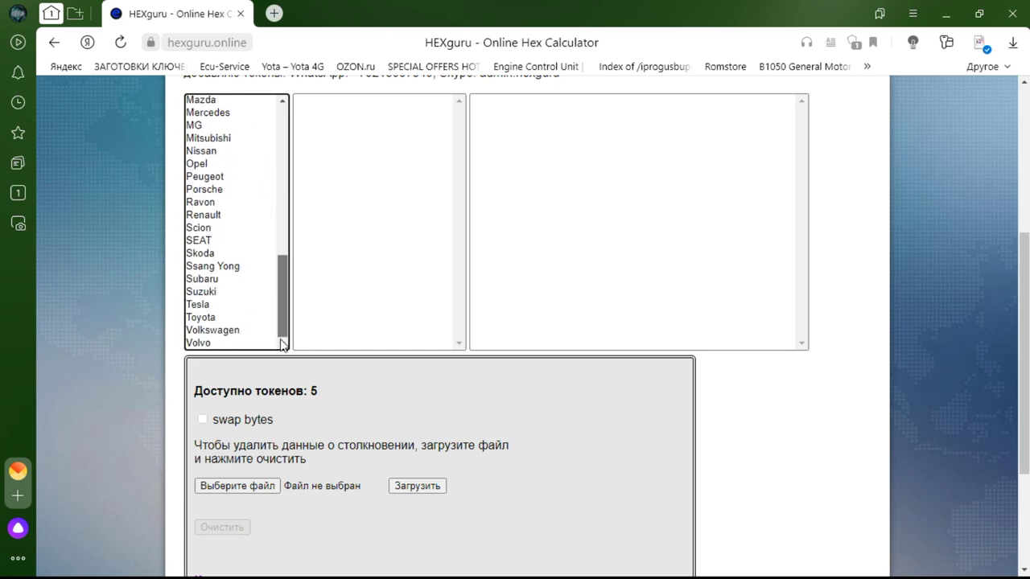
left_click(209, 318)
scroll(411, 303, "down", 3)
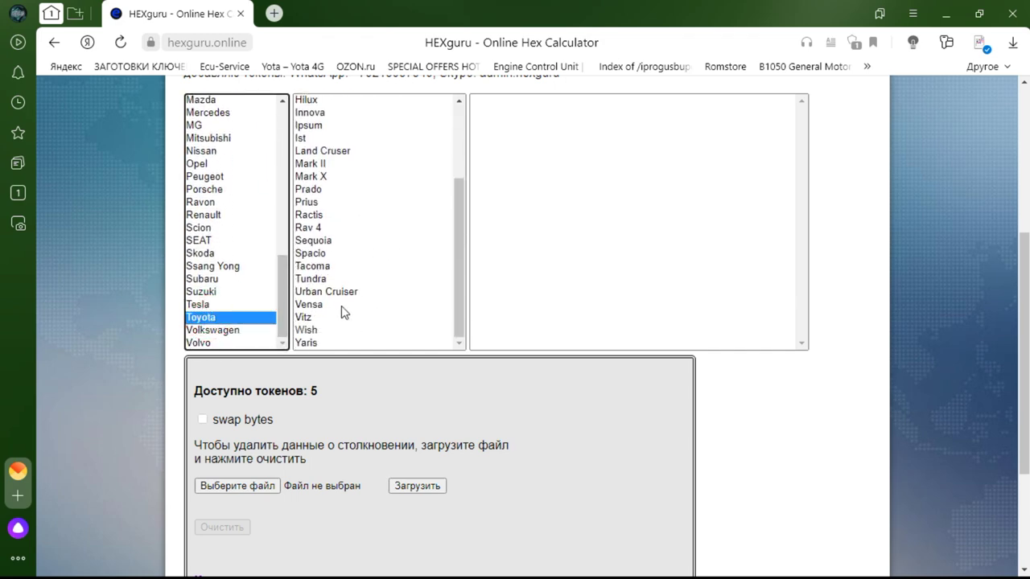
scroll(329, 322, "down", 3)
scroll(314, 305, "up", 3)
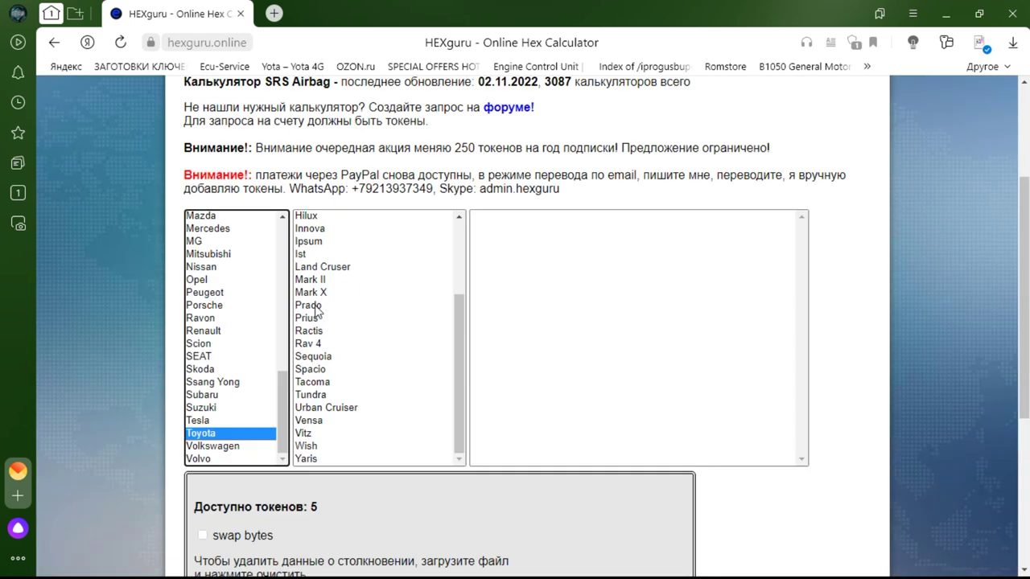
left_click(318, 396)
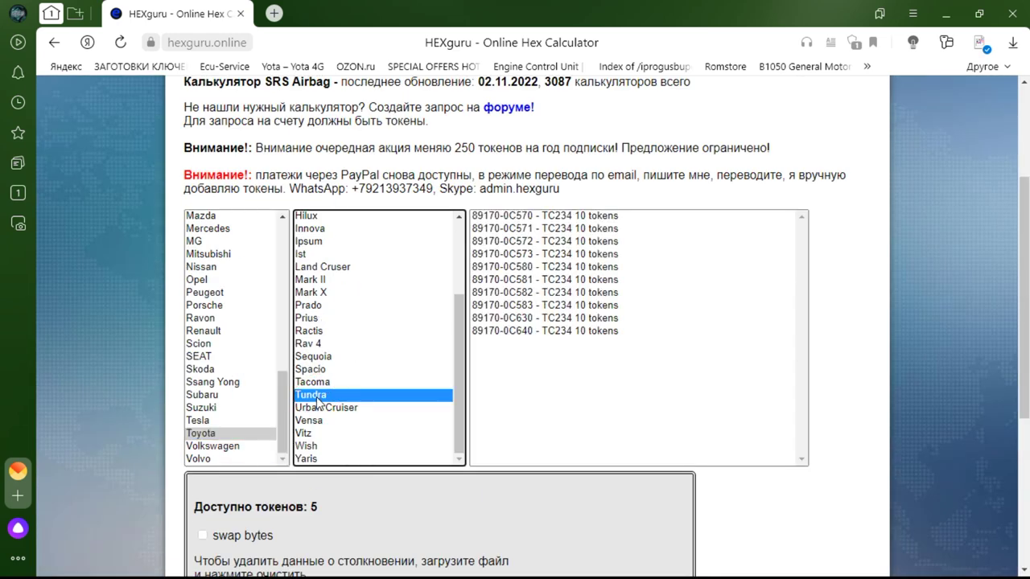
left_click(514, 333)
Select D-Flash_crash.bin from the TUNDRA TC234 89170-0C640 desktop folder and upload it to the calculator
scroll(566, 372, "down", 2)
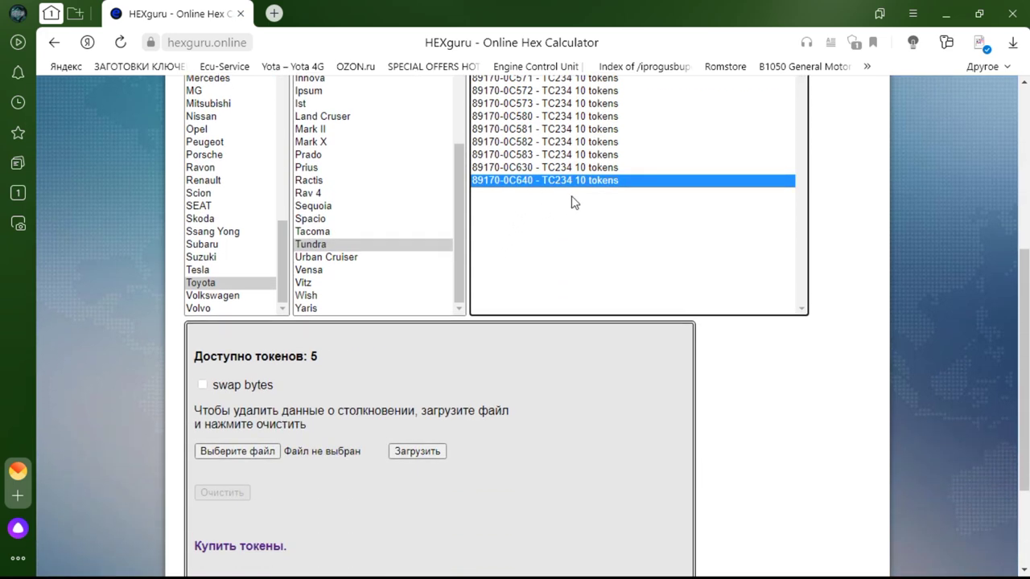
scroll(559, 271, "down", 1)
left_click(265, 378)
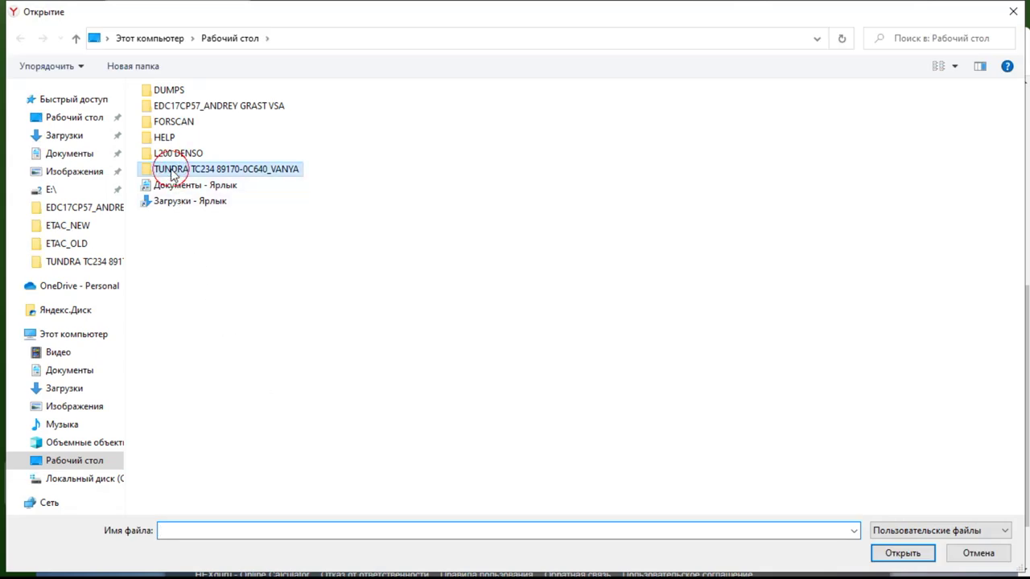
double_click(174, 169)
double_click(183, 111)
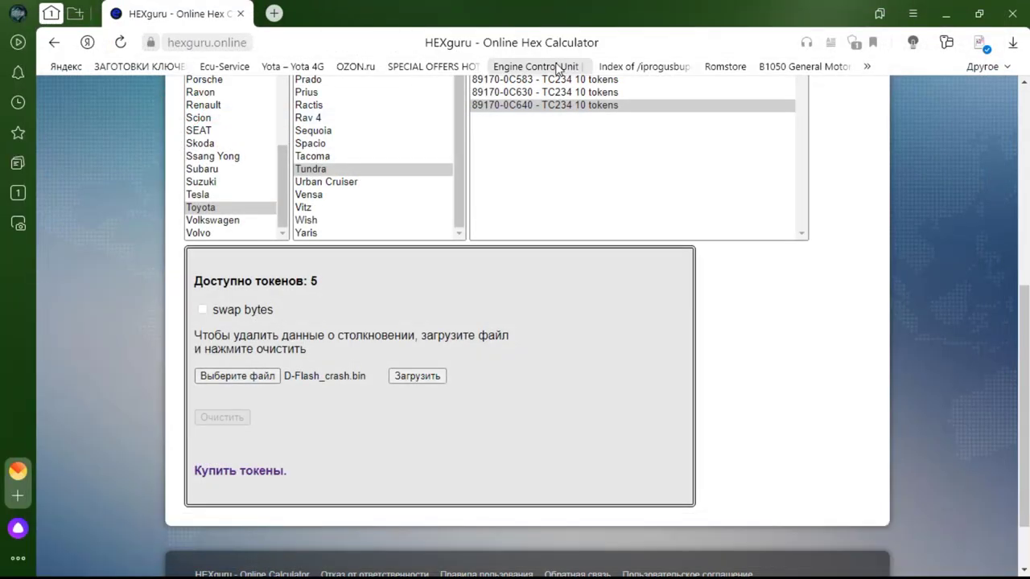
left_click(420, 375)
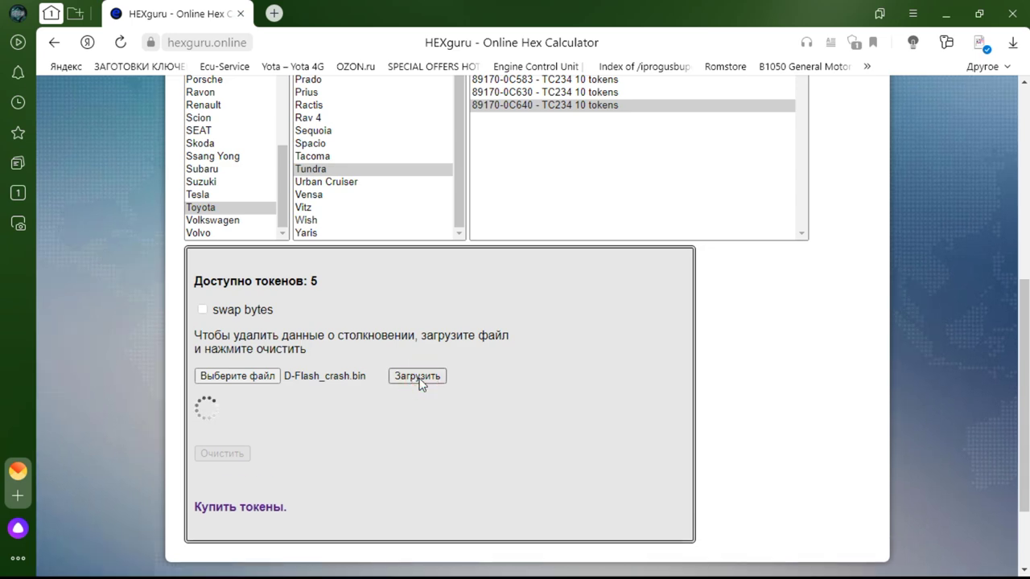
Examine the uploaded dump's check result, including the crash status, service information and cleaning cost
scroll(700, 383, "down", 2)
scroll(707, 383, "down", 1)
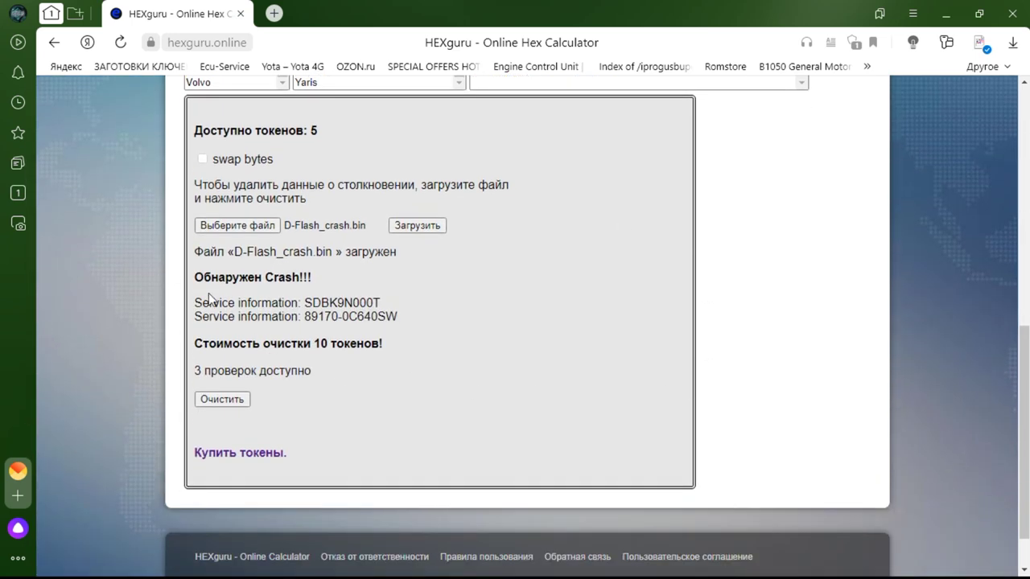
left_click_drag(196, 277, 311, 278)
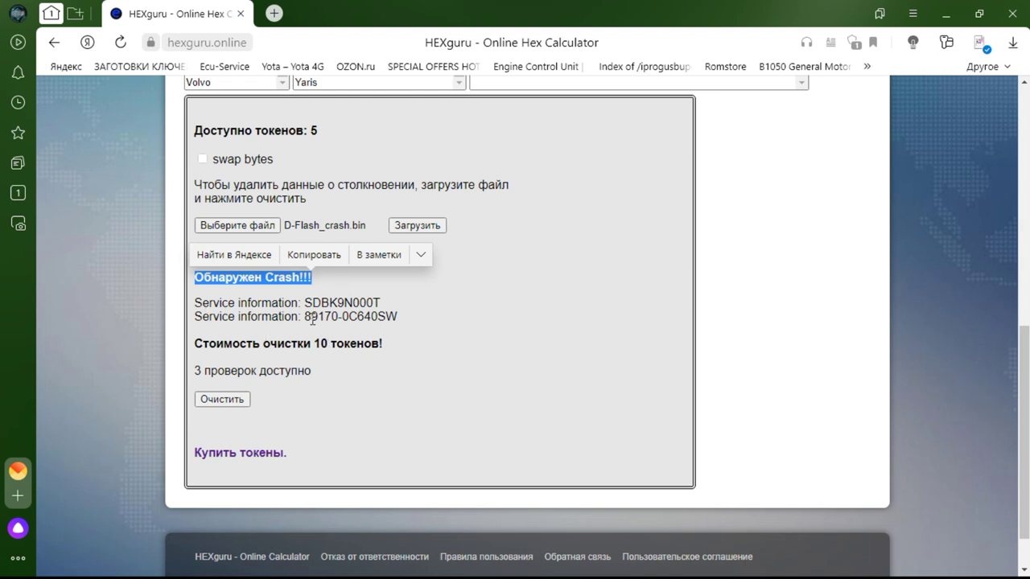
left_click_drag(311, 316, 420, 324)
left_click(583, 355)
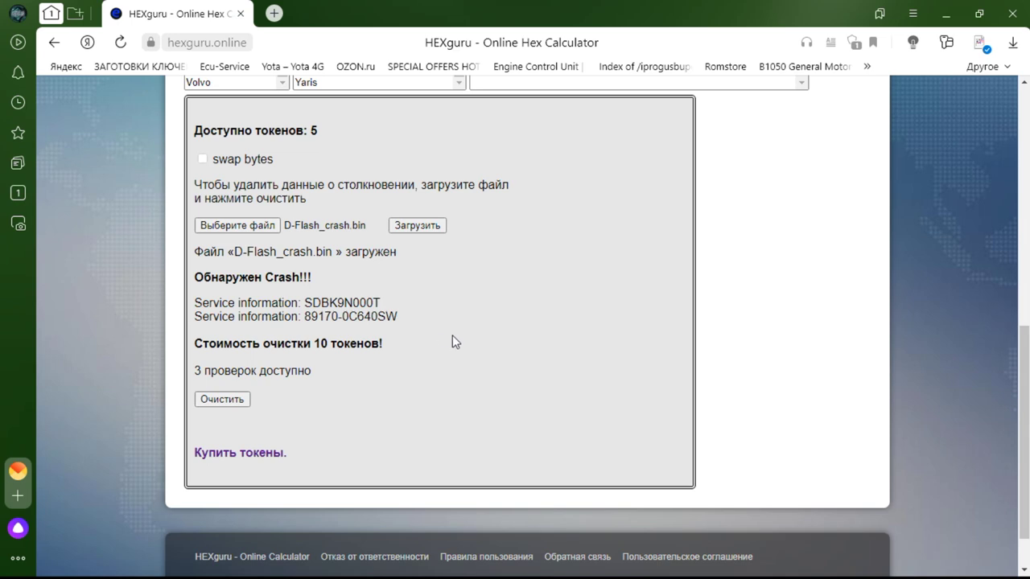
scroll(452, 334, "up", 1)
scroll(325, 385, "down", 2)
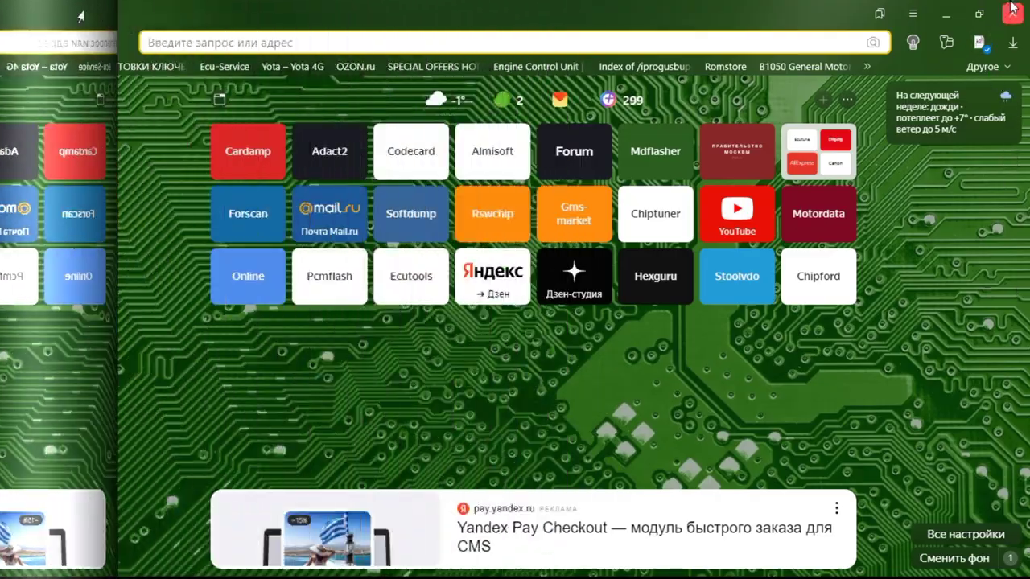
Close the browser, switch back to Orange5 and load Toyota_Tundra_89170-0C640_-_TC234_clear_131072_byte_hexguru.ru_ from the TUNDRA folder
left_click(1012, 9)
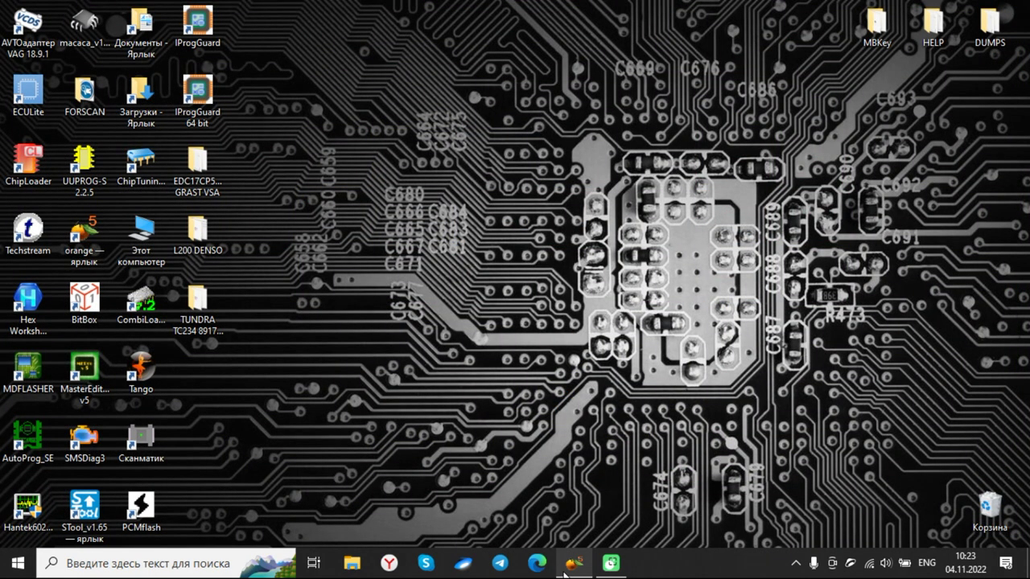
left_click(569, 565)
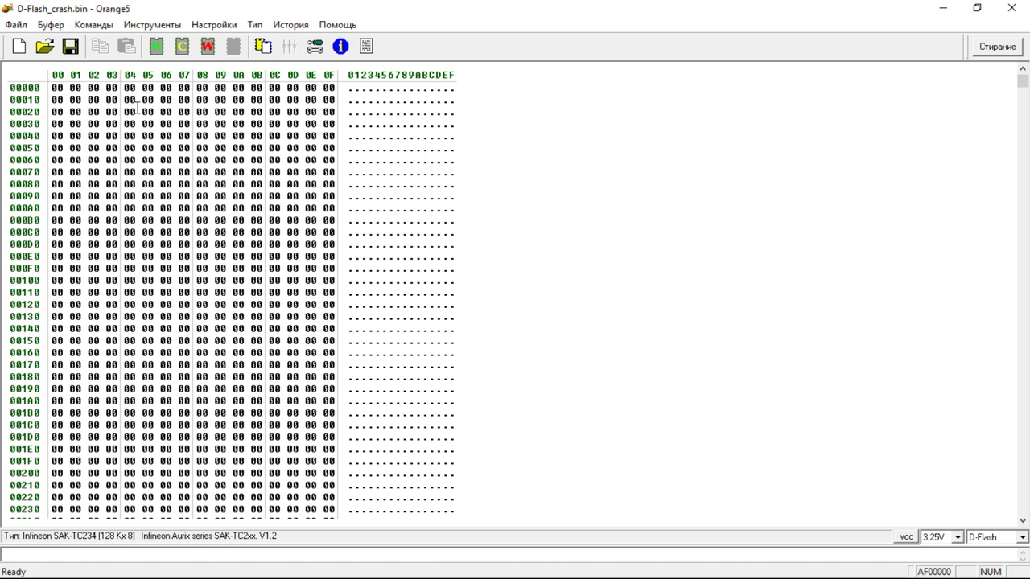
left_click(44, 49)
double_click(480, 177)
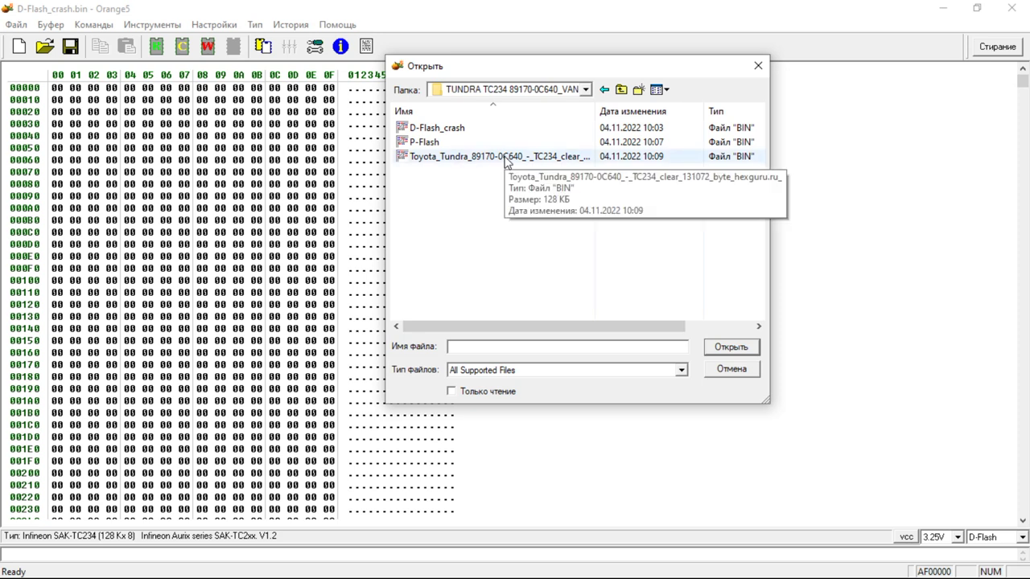
double_click(508, 157)
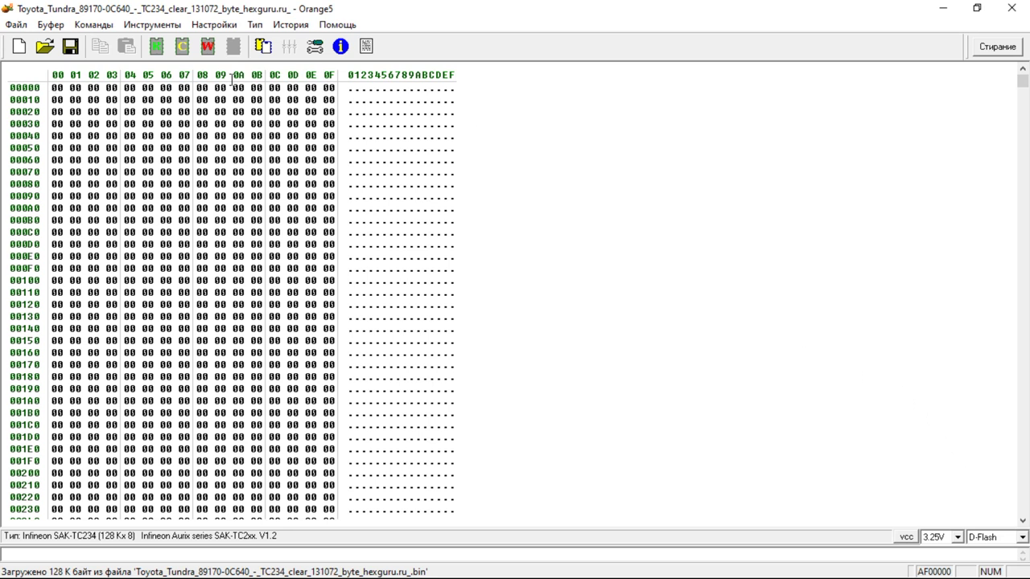
Write the cleared dump to the SAK-TC234 D-Flash and compare the chip's contents with the buffer
left_click(207, 50)
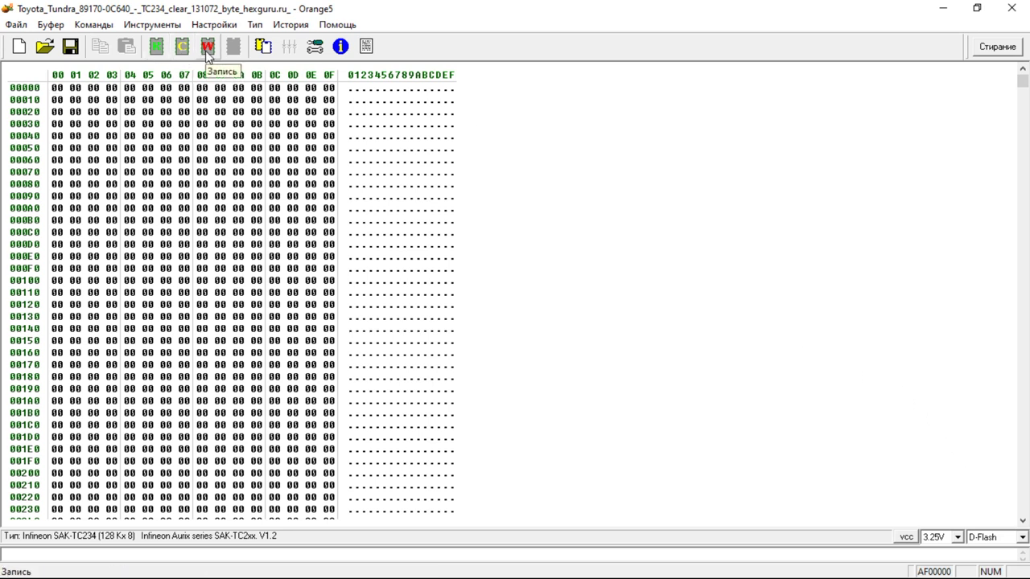
left_click(207, 50)
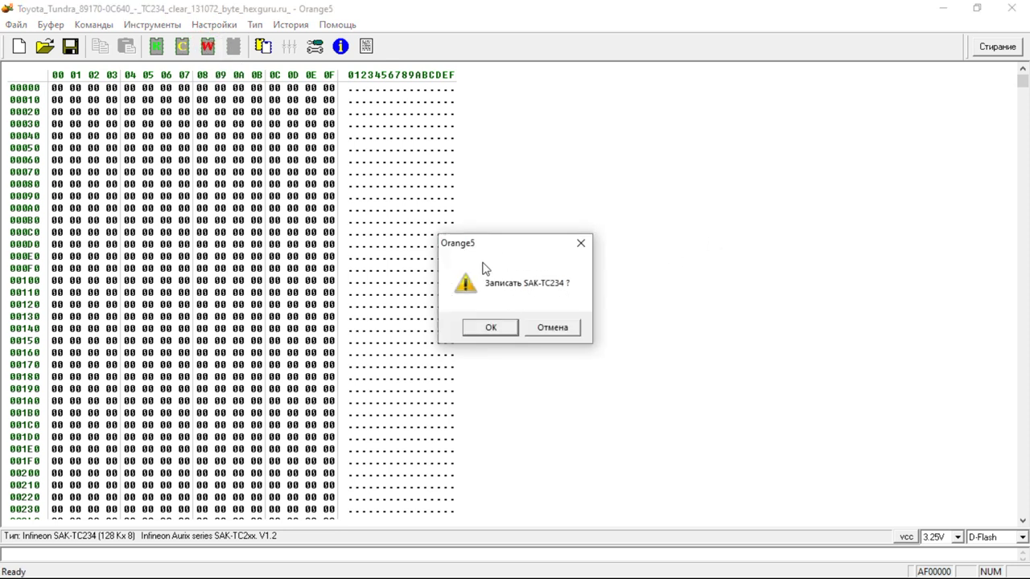
left_click(493, 328)
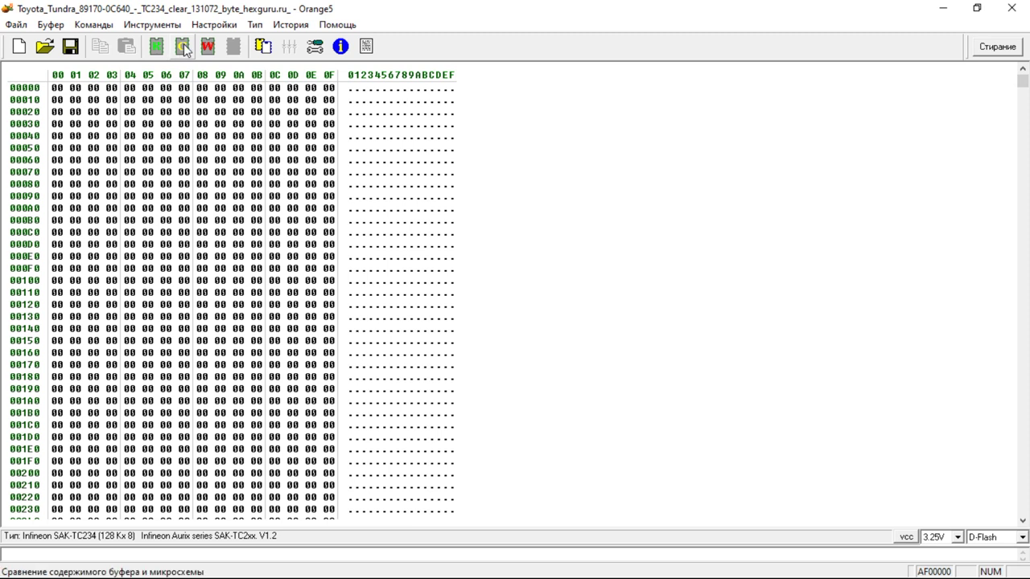
left_click(183, 47)
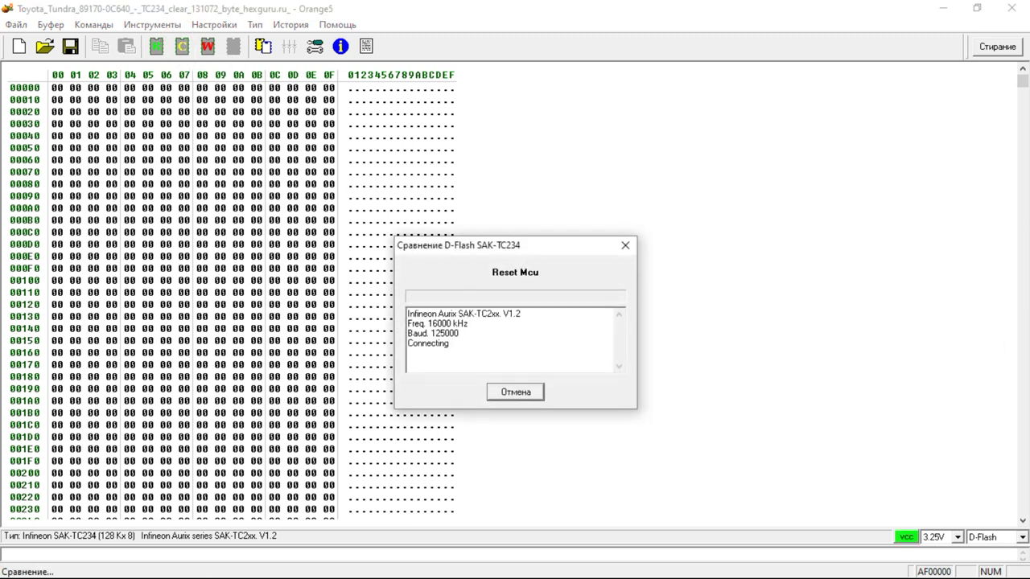